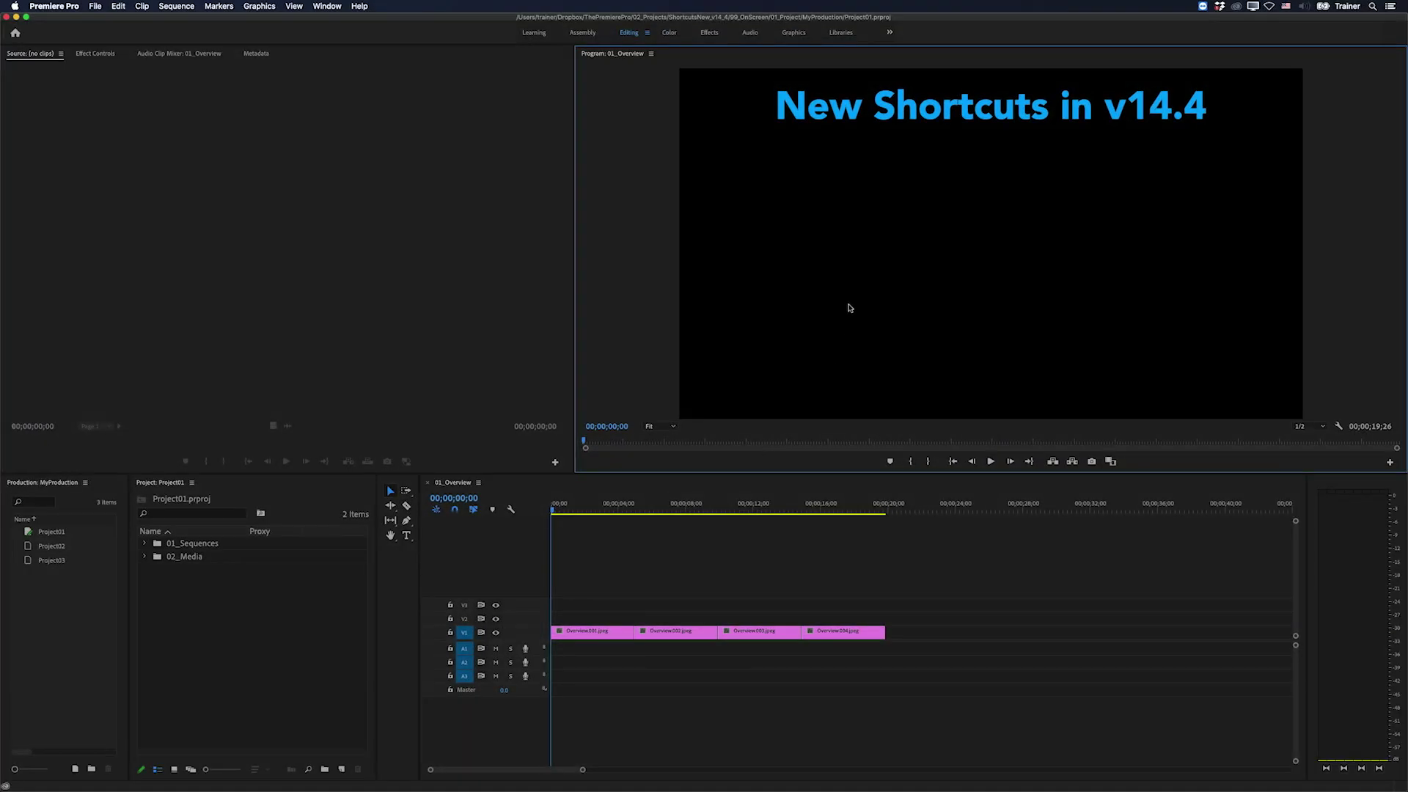
Maximize the Program Monitor, reveal the third bullet, and open Keyboard Shortcuts with Option+Cmd+K
key("grave")
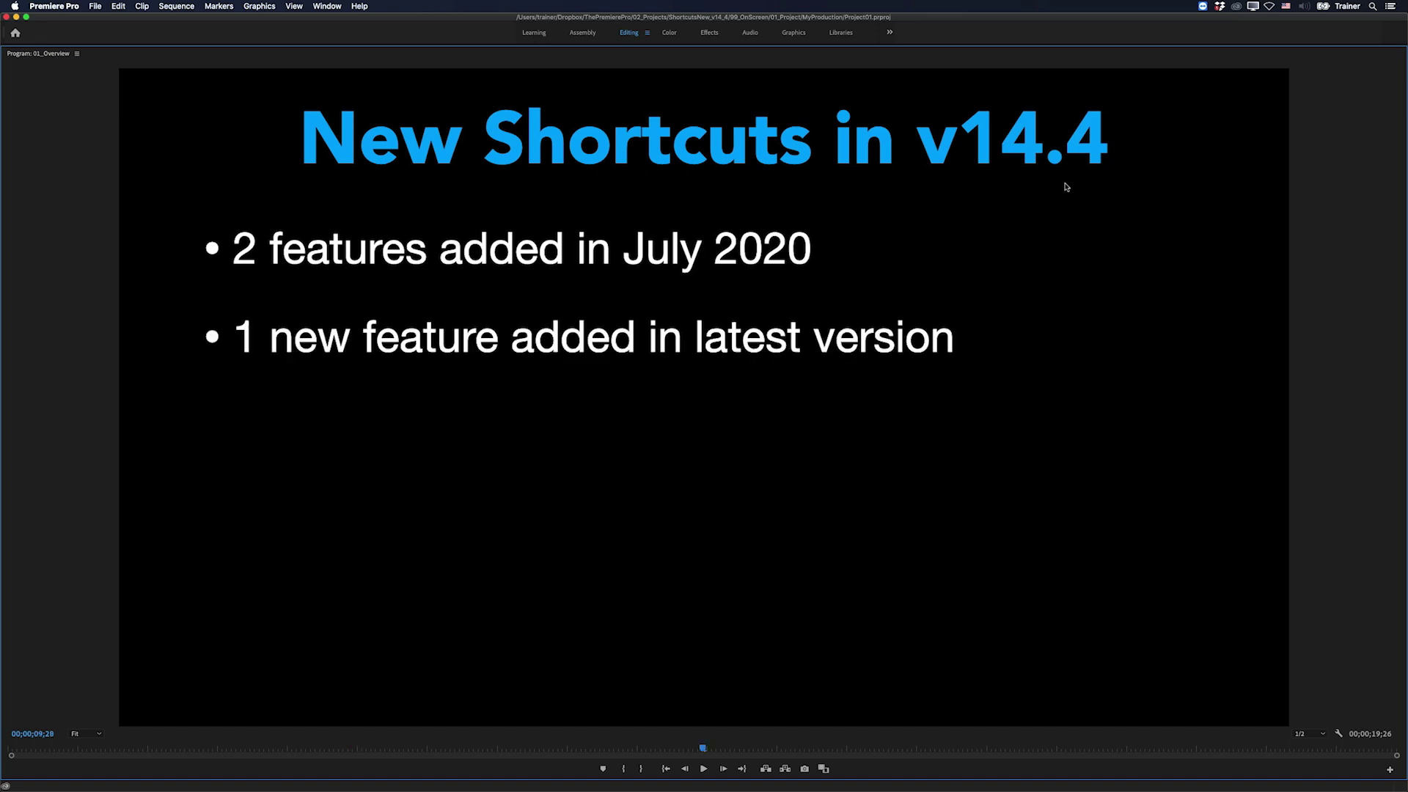
key("Down")
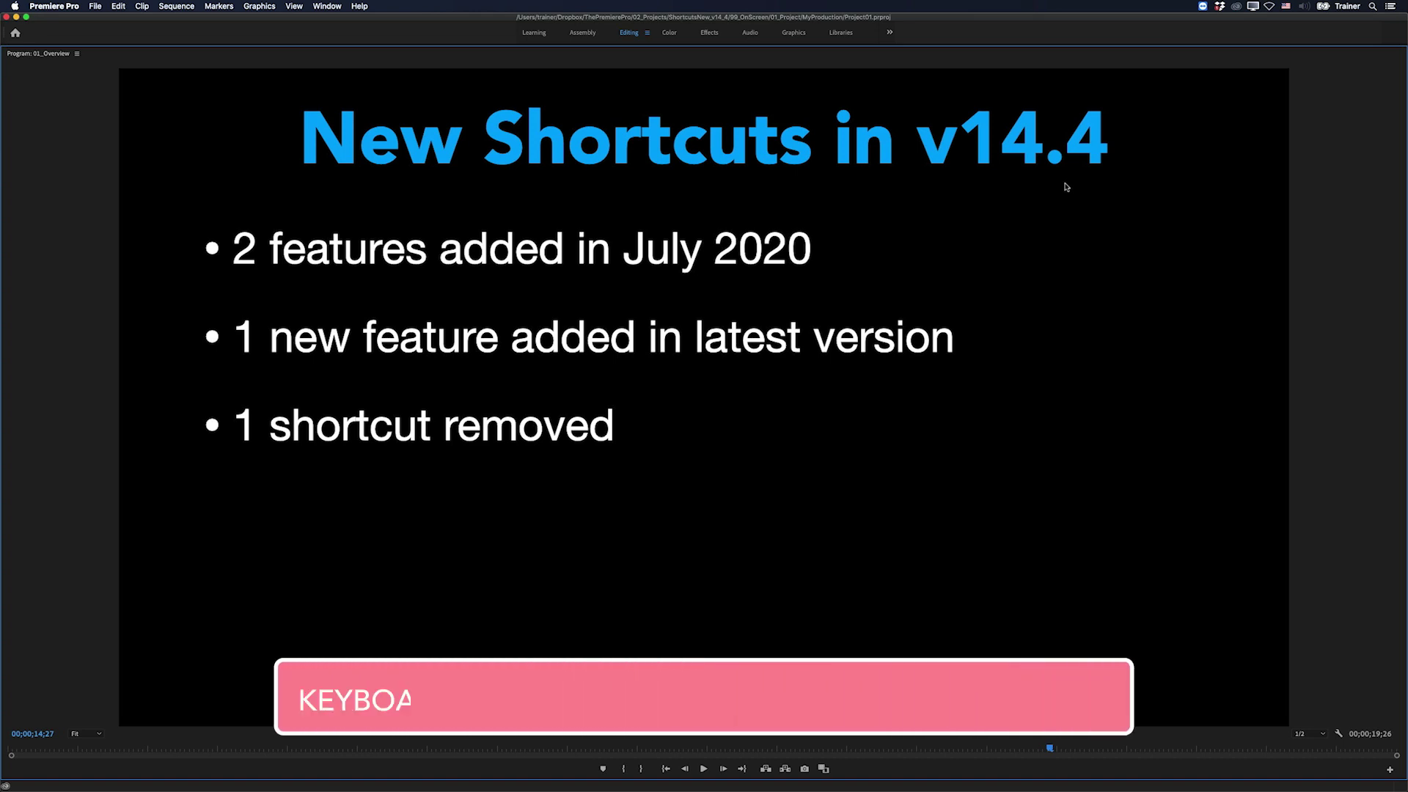
key("alt+super+k")
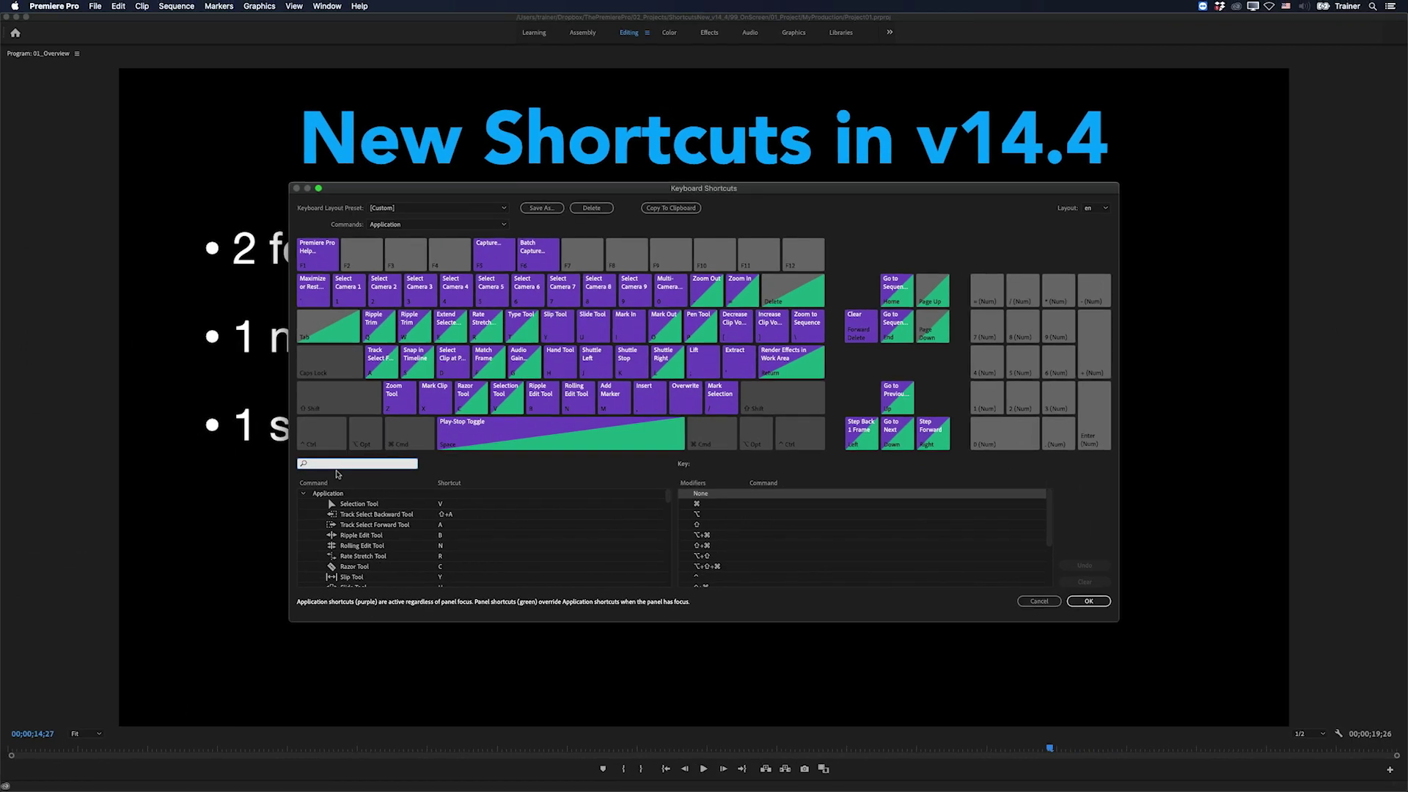
Dismiss the Keyboard Shortcuts dialog and restore the Program Monitor to normal size
key("grave")
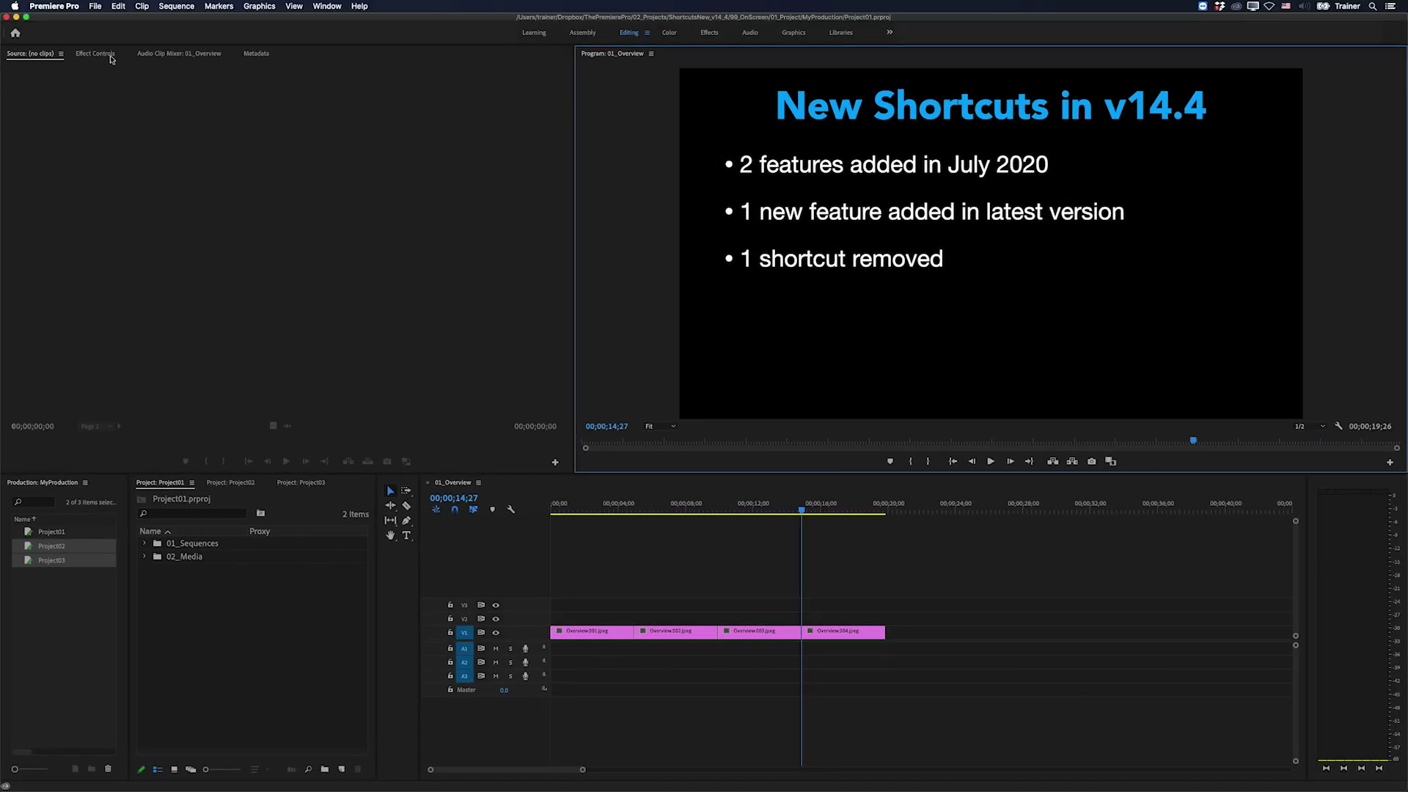
Close all projects except Project01 using File > Close All Other Projects
left_click(97, 6)
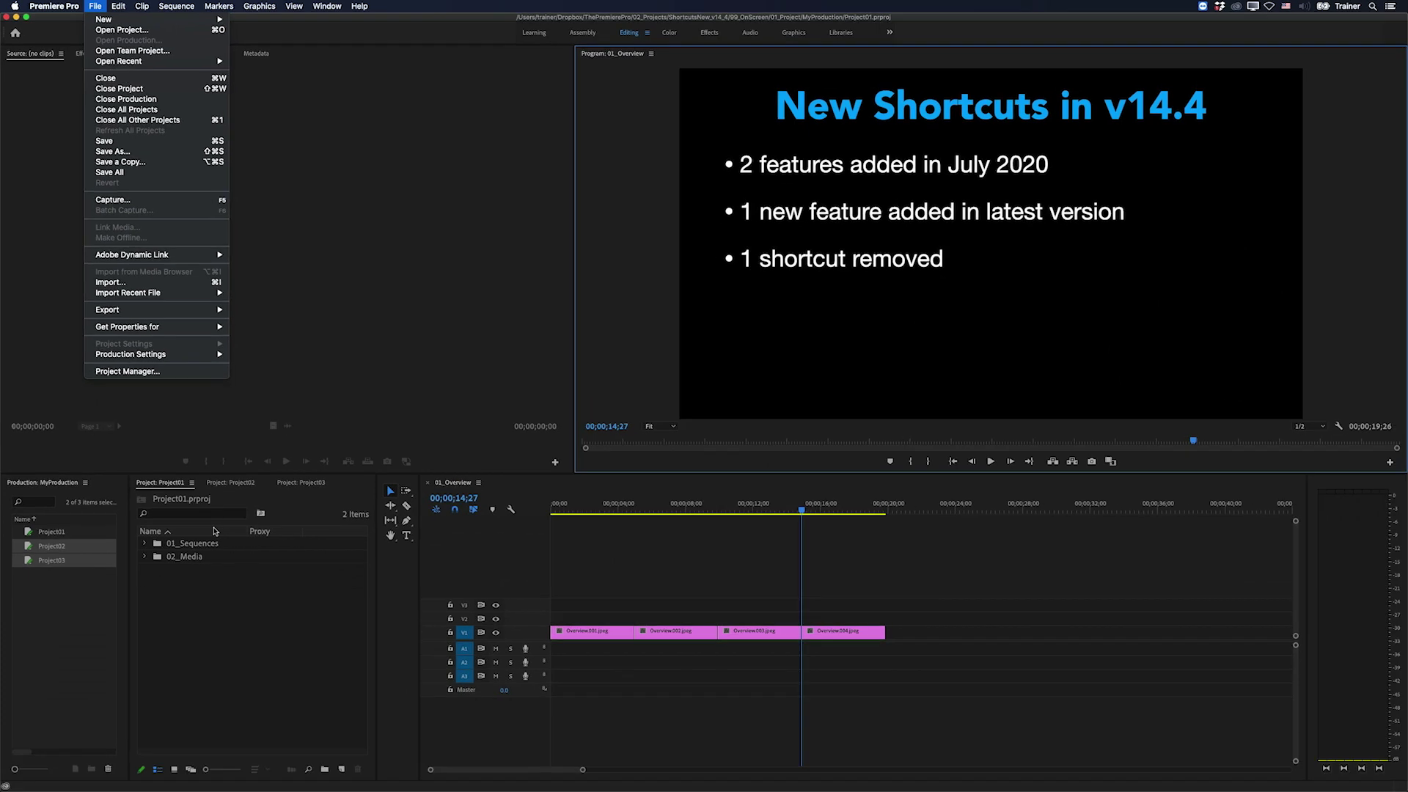
left_click(397, 242)
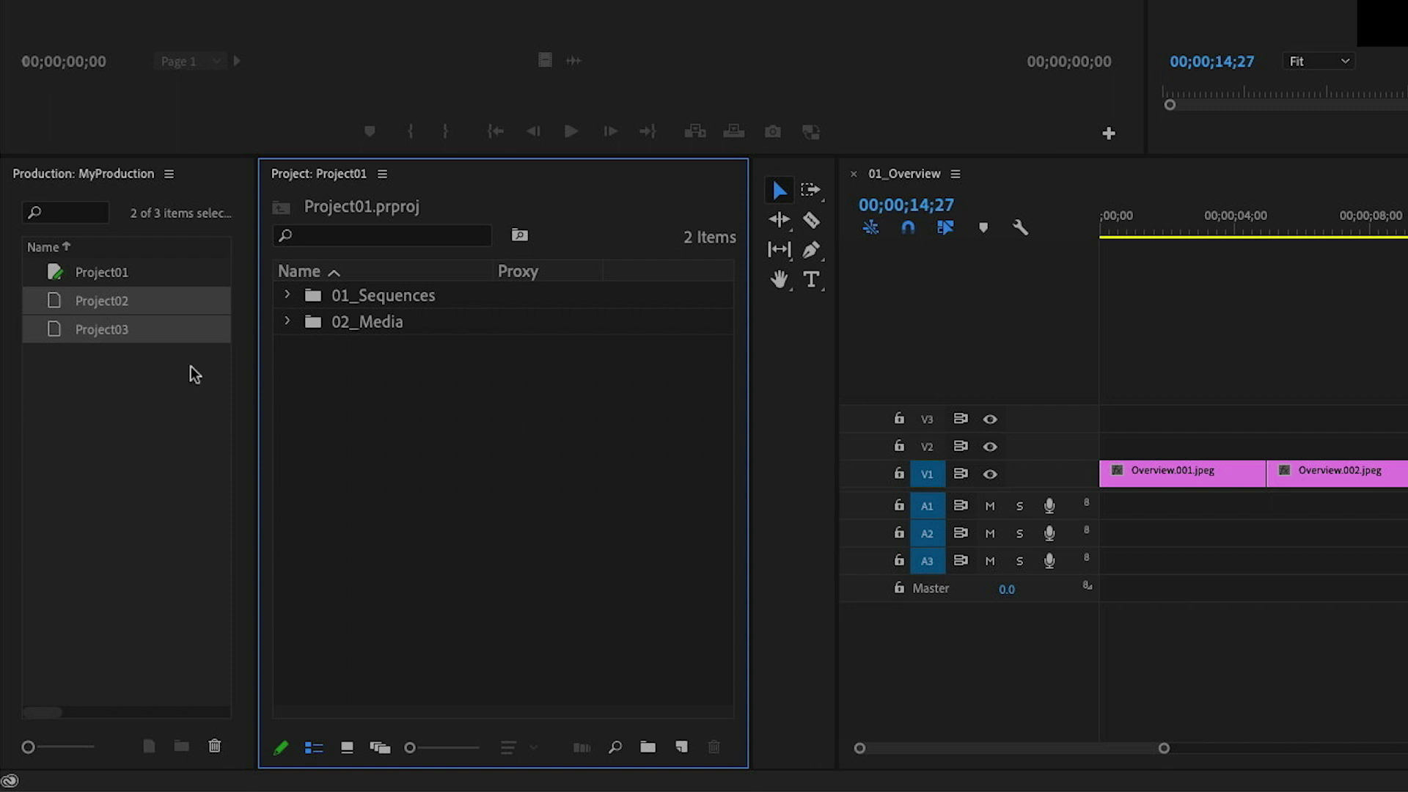
left_click(105, 410)
Reopen Project02 and Project03 from the Production panel, then select Project01 and Project03
double_click(50, 303)
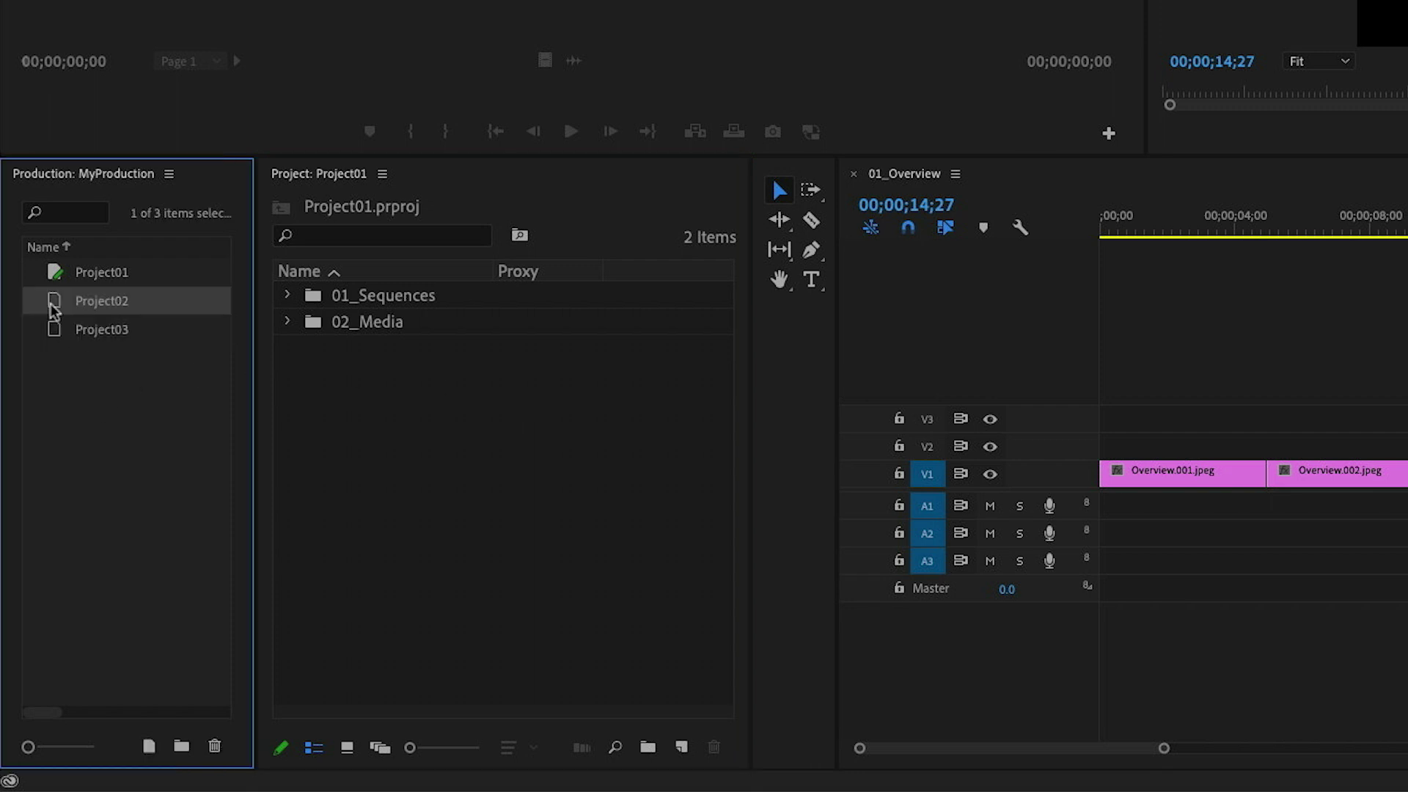
double_click(55, 330)
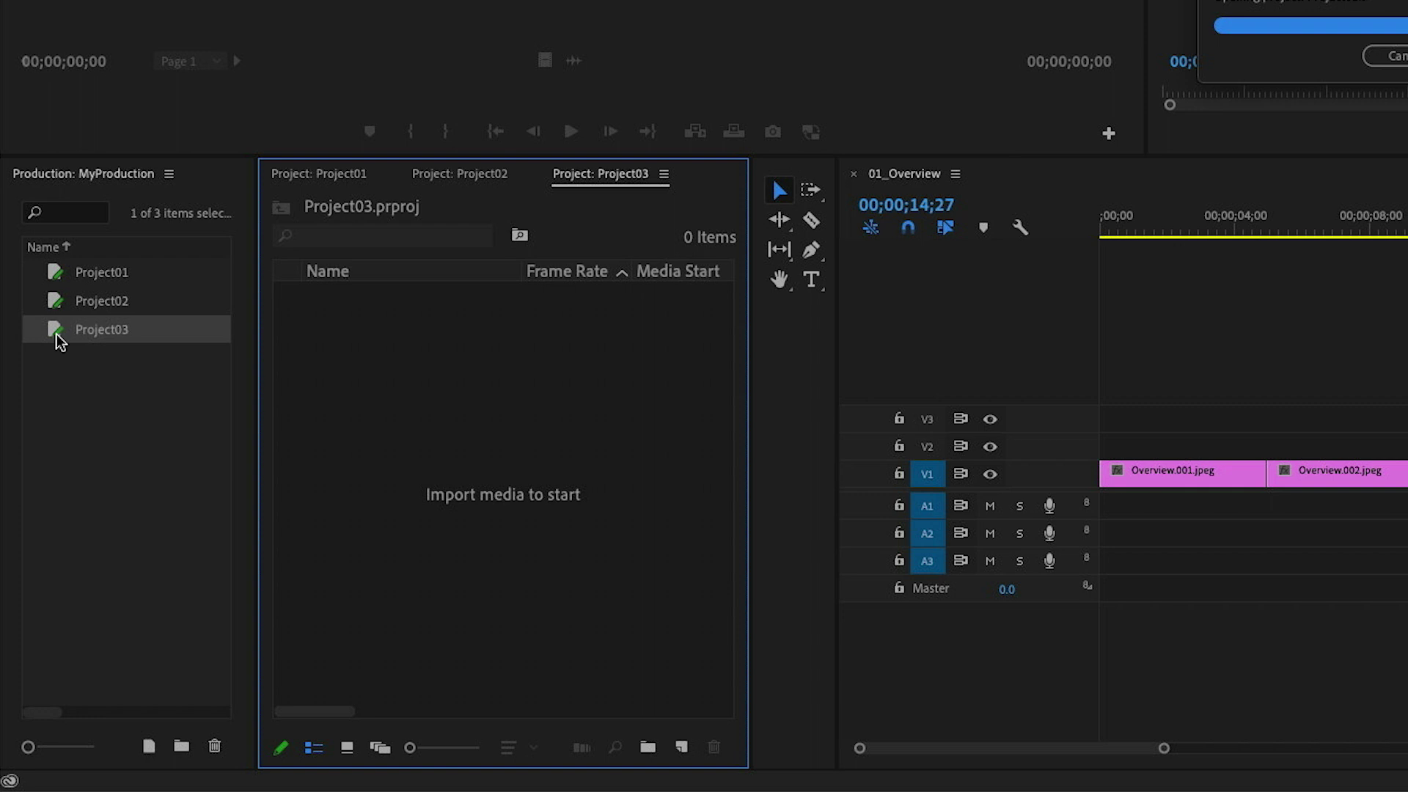
left_click(98, 366)
left_click(107, 277)
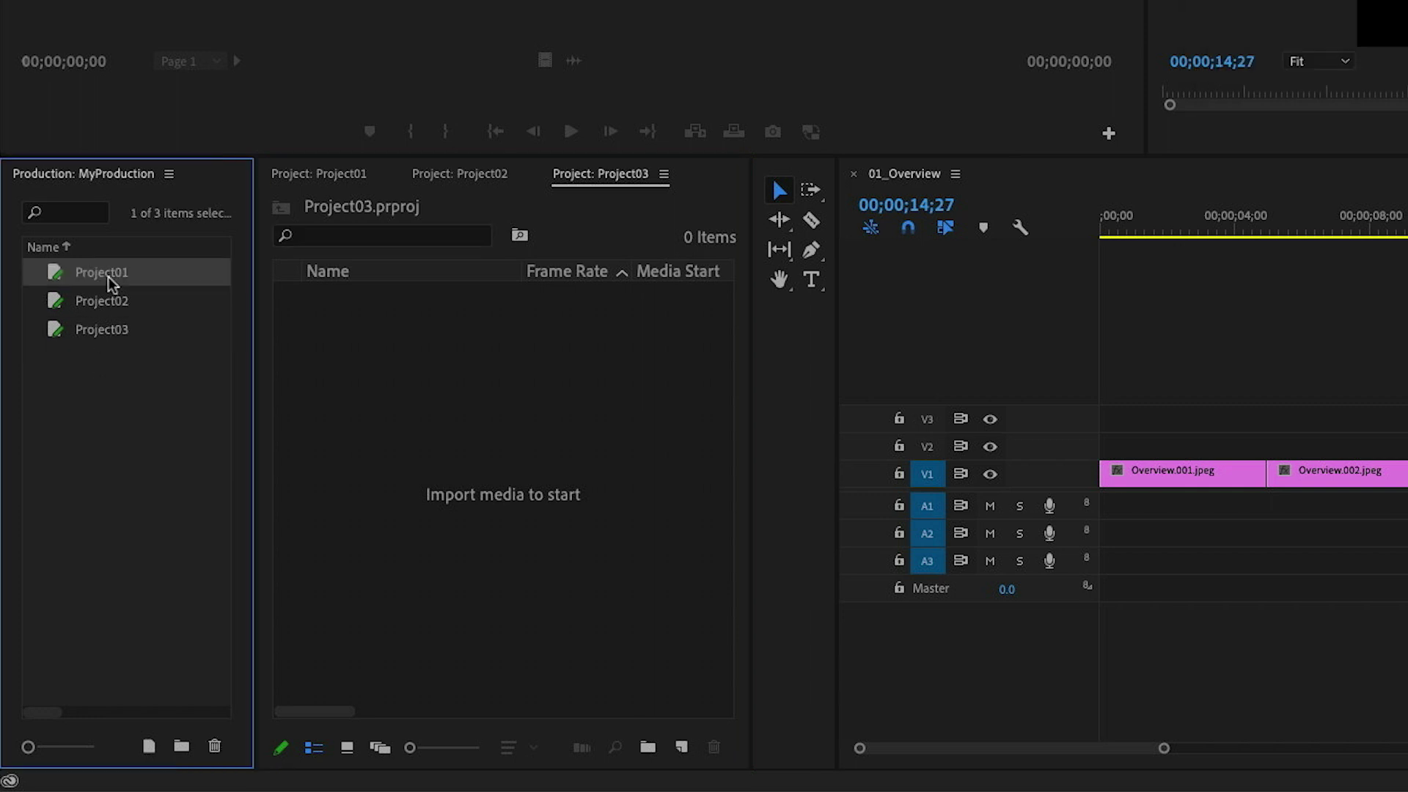
left_click(121, 333, "ctrl")
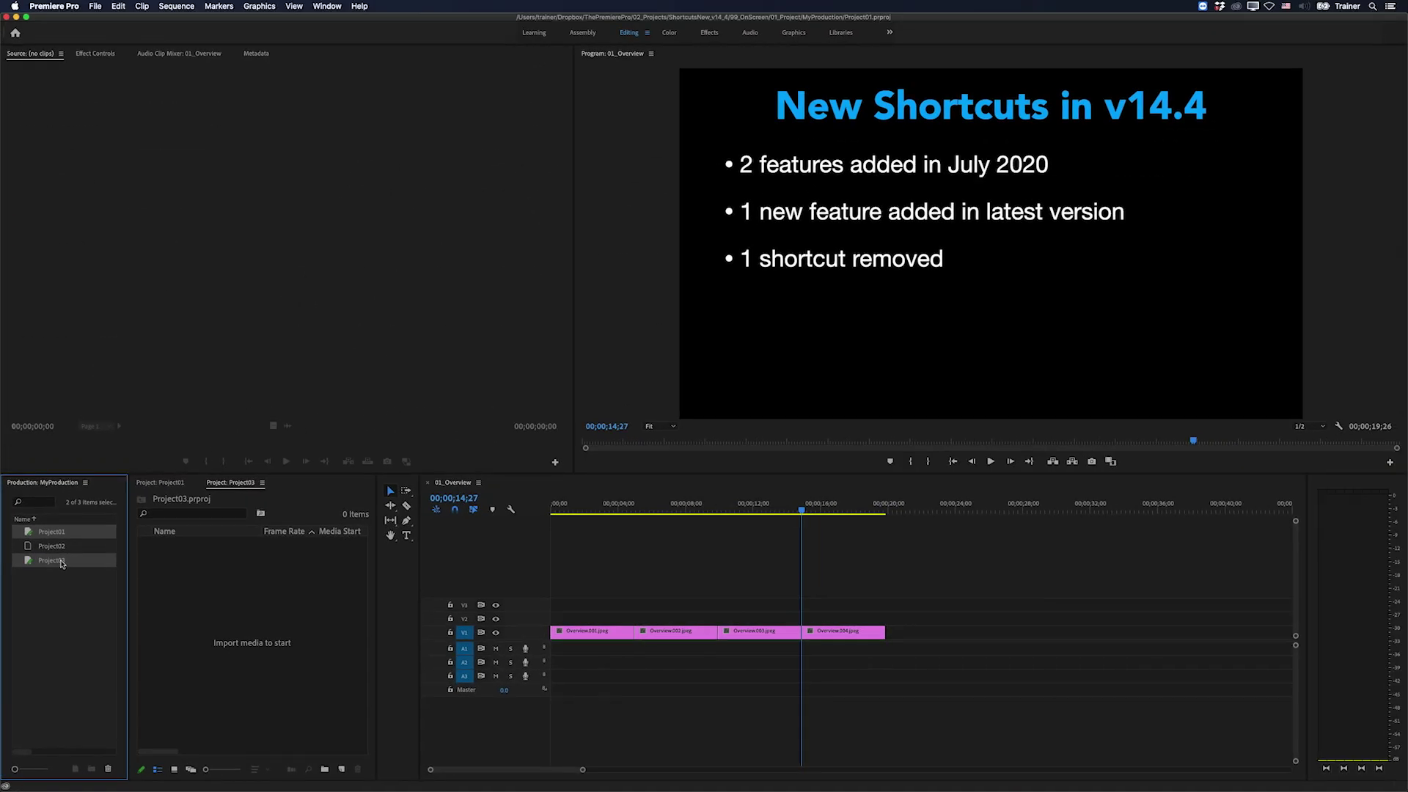
Open the Waterfall clip from Project01's 02_Media folder and detach its proxy
left_click(151, 485)
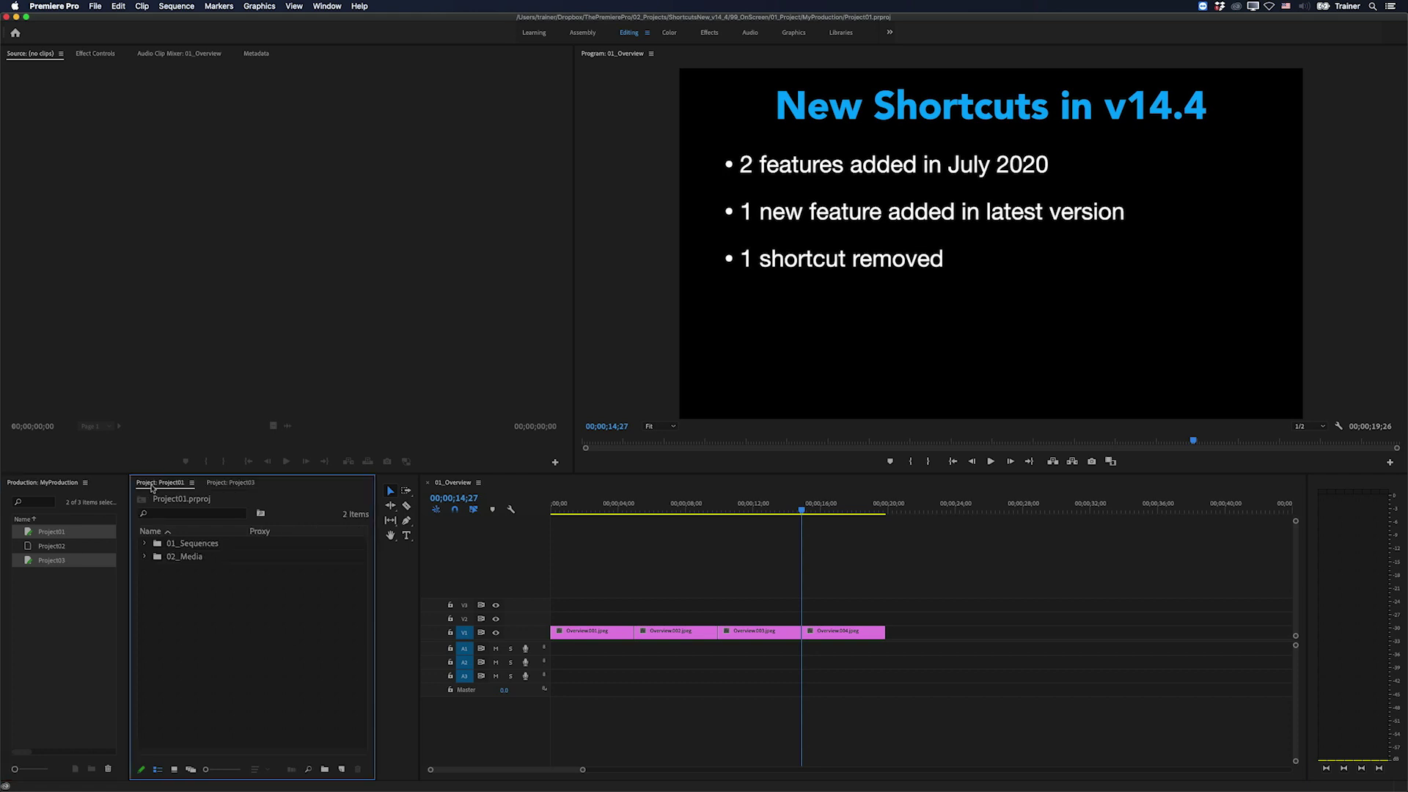
left_click(146, 557)
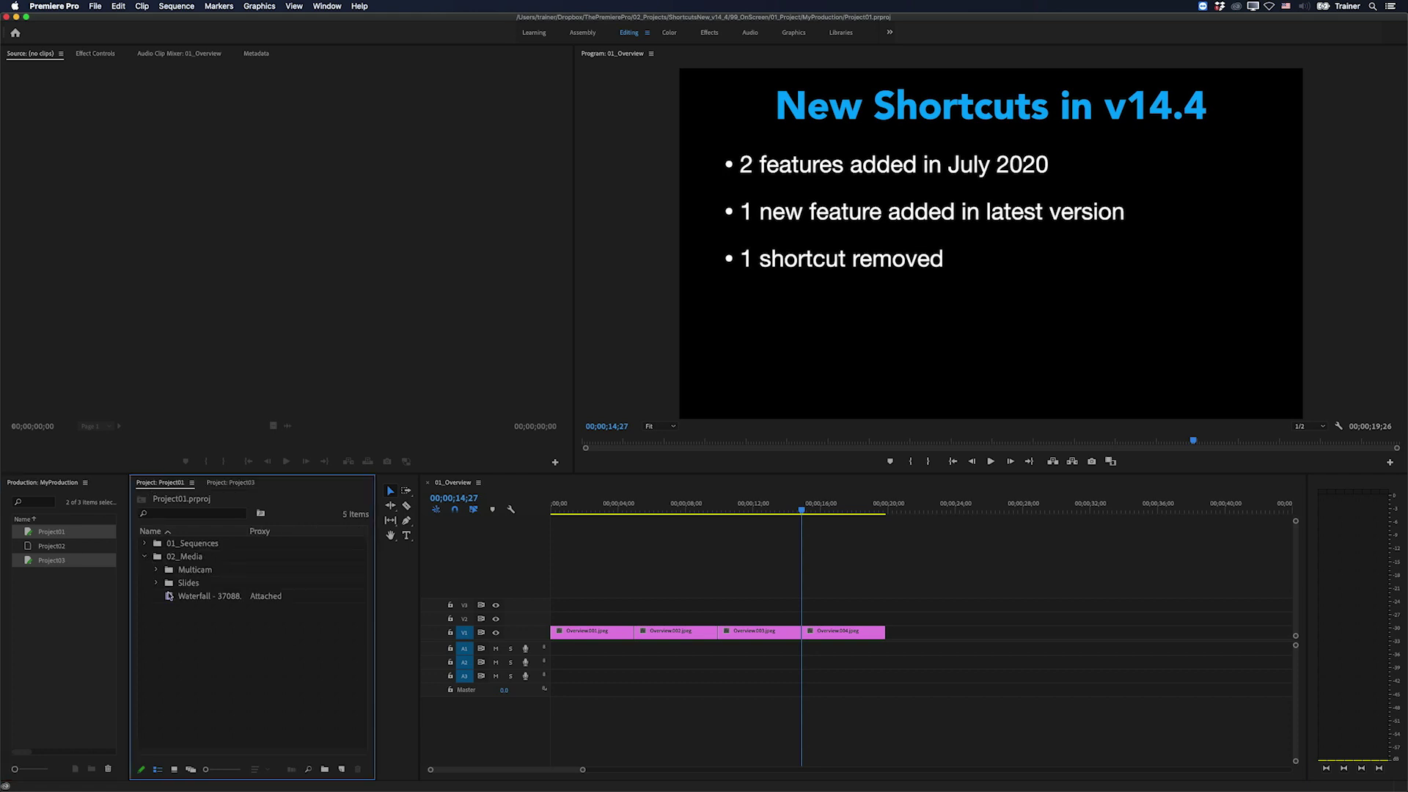
double_click(169, 597)
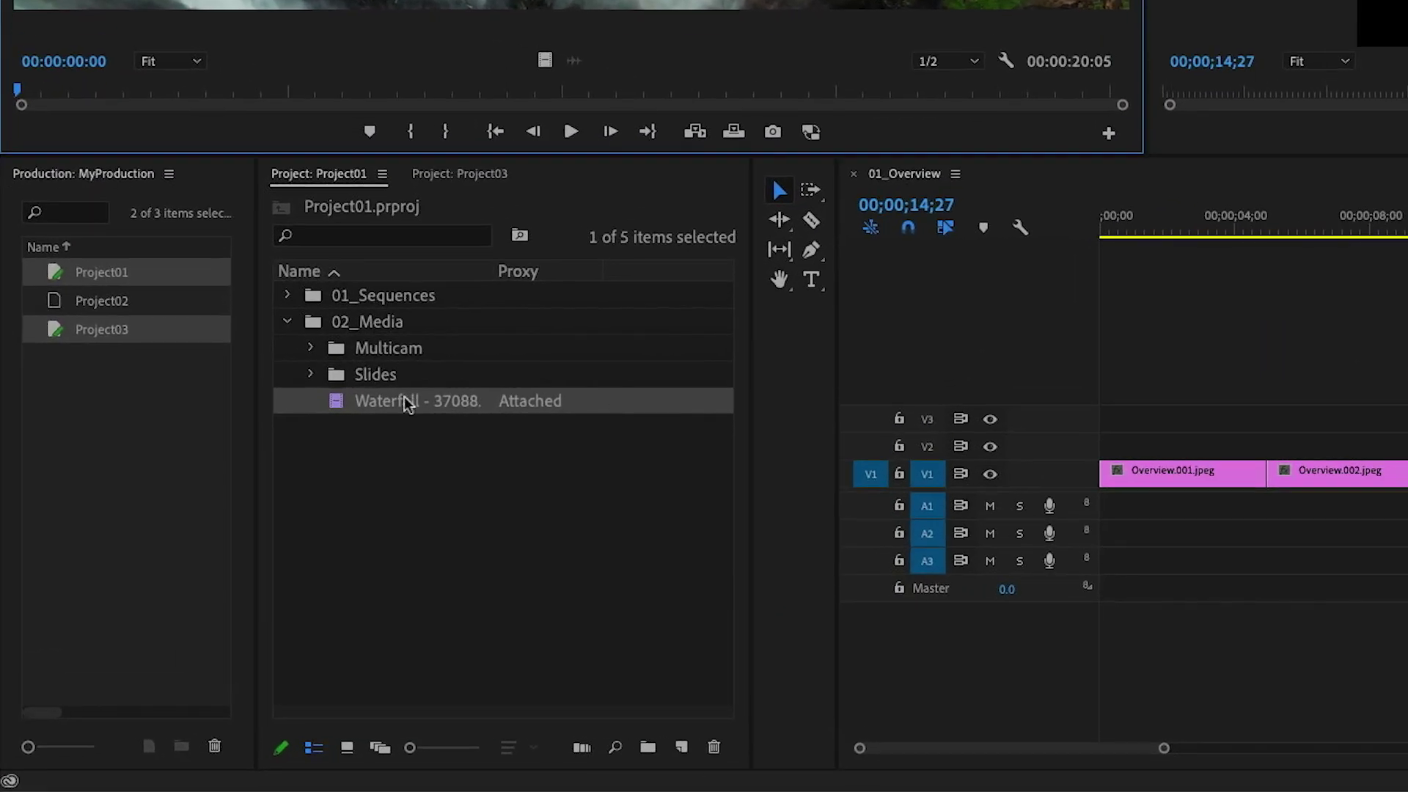
right_click(202, 595)
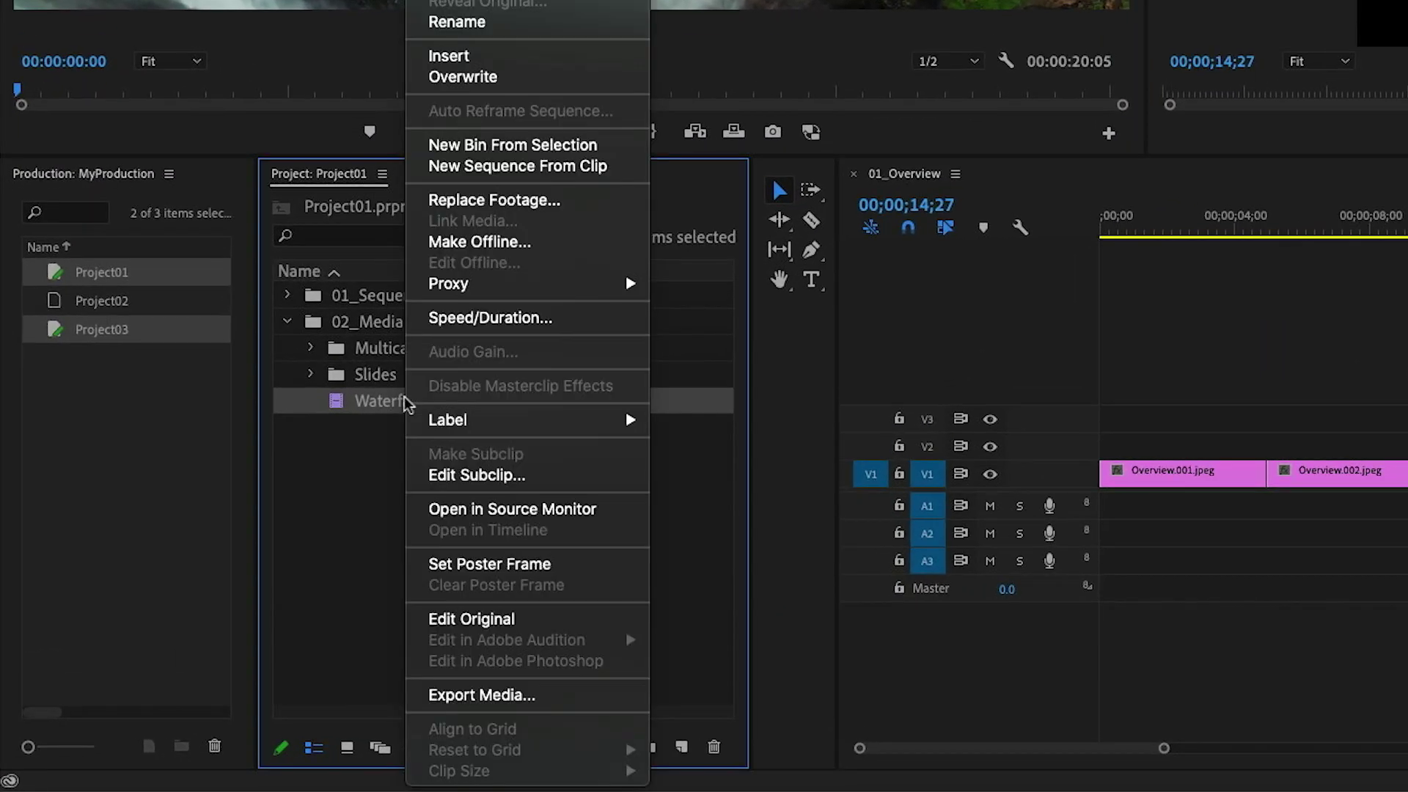
mouse_move(527, 284)
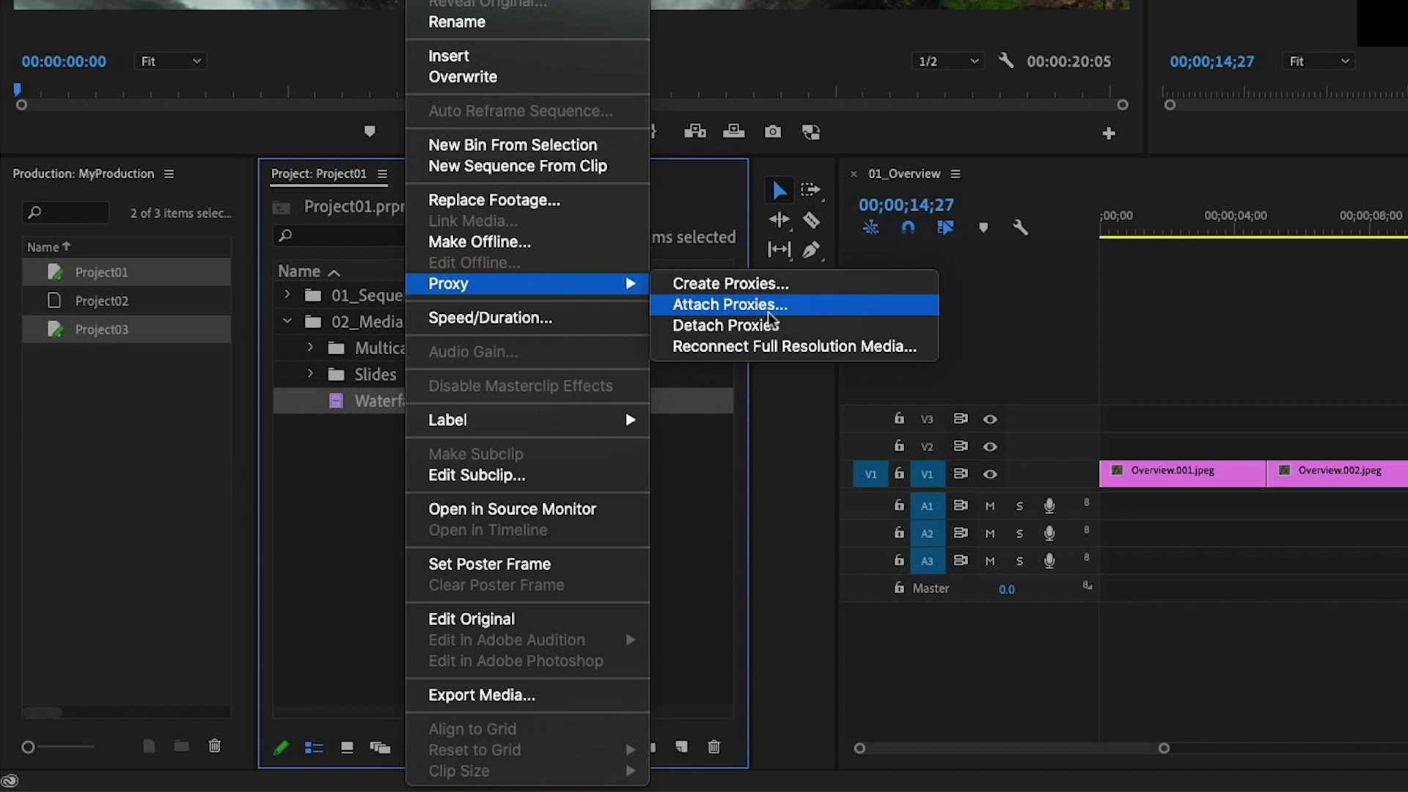
left_click(769, 323)
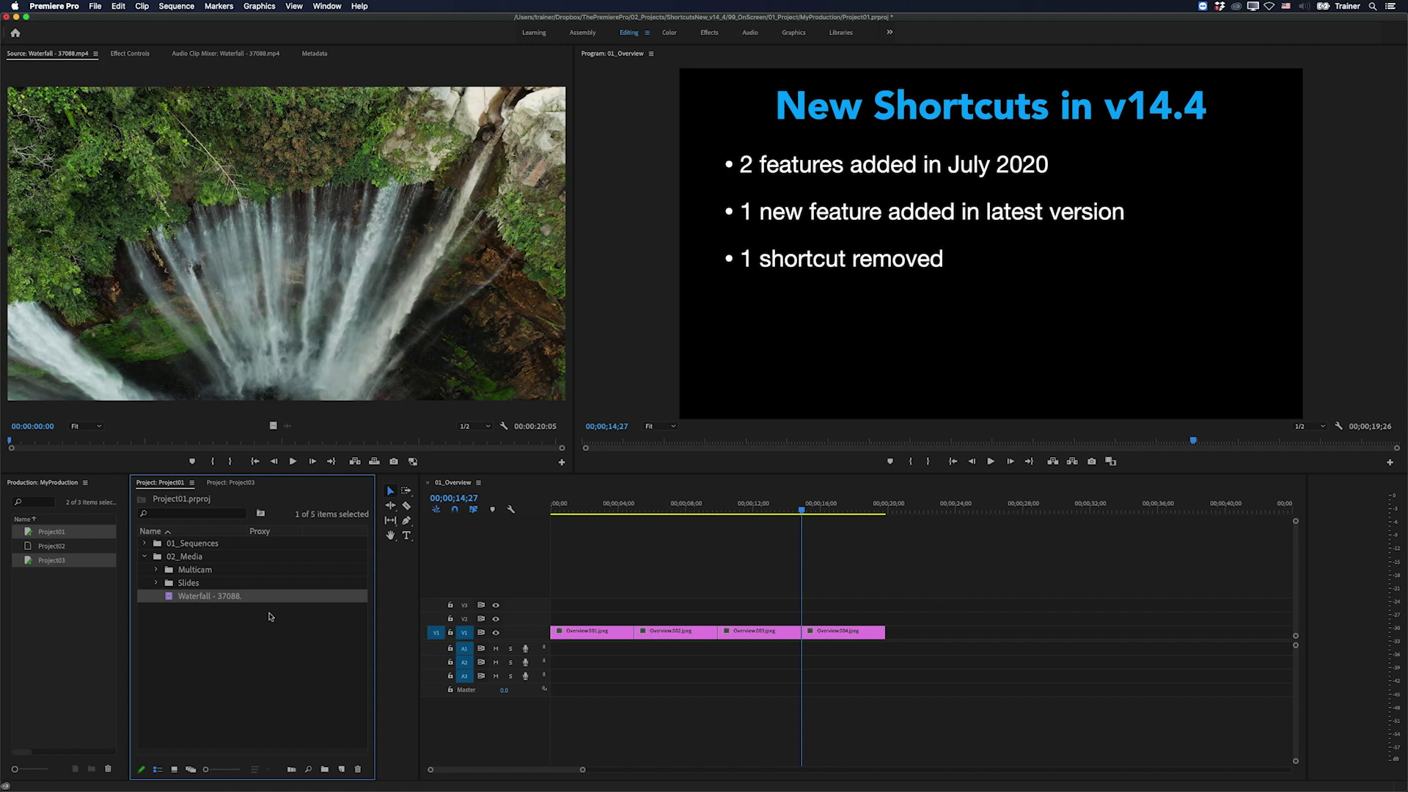
Open 02_MySequence from 01_Sequences and switch the Program Monitor to multi-camera view
left_click(144, 542)
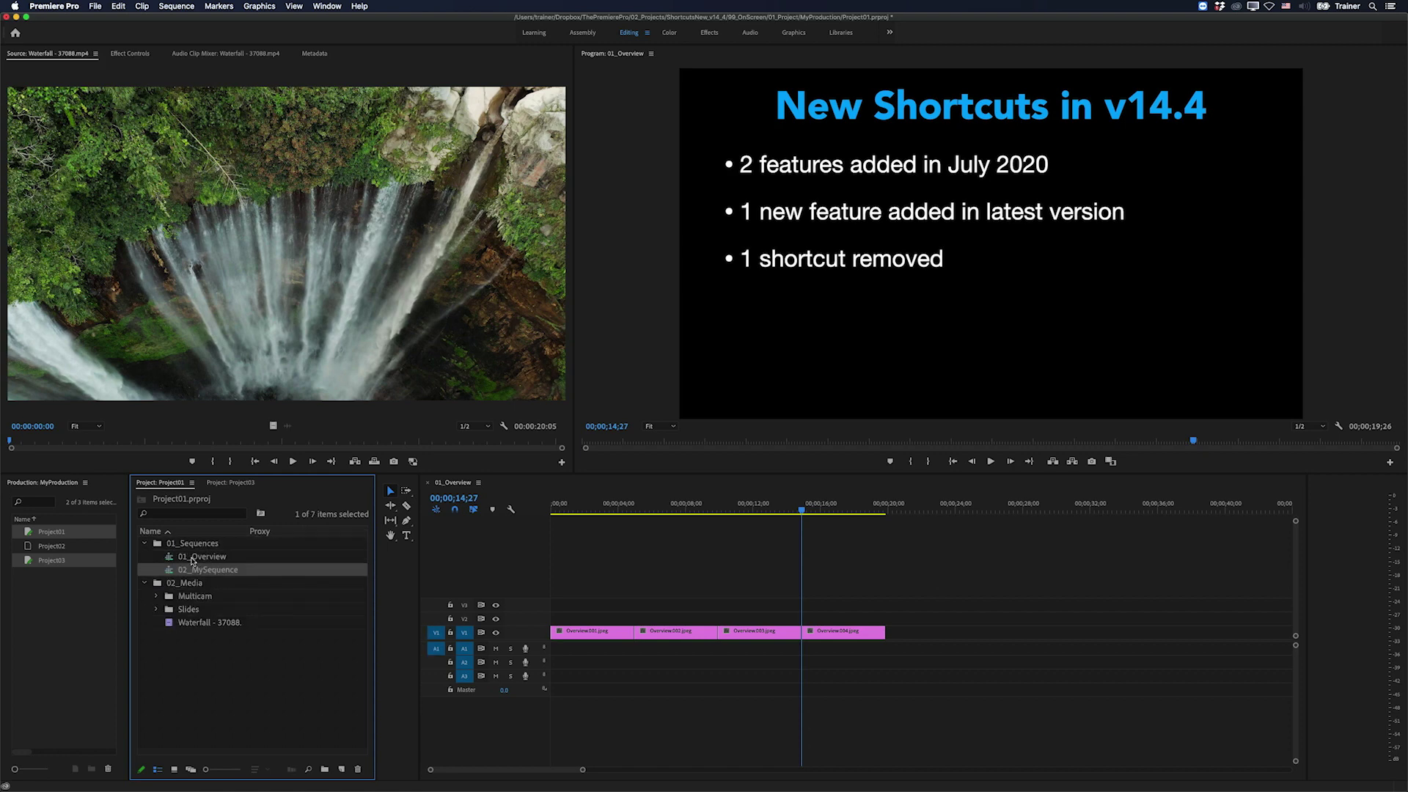
double_click(176, 570)
left_click(148, 584)
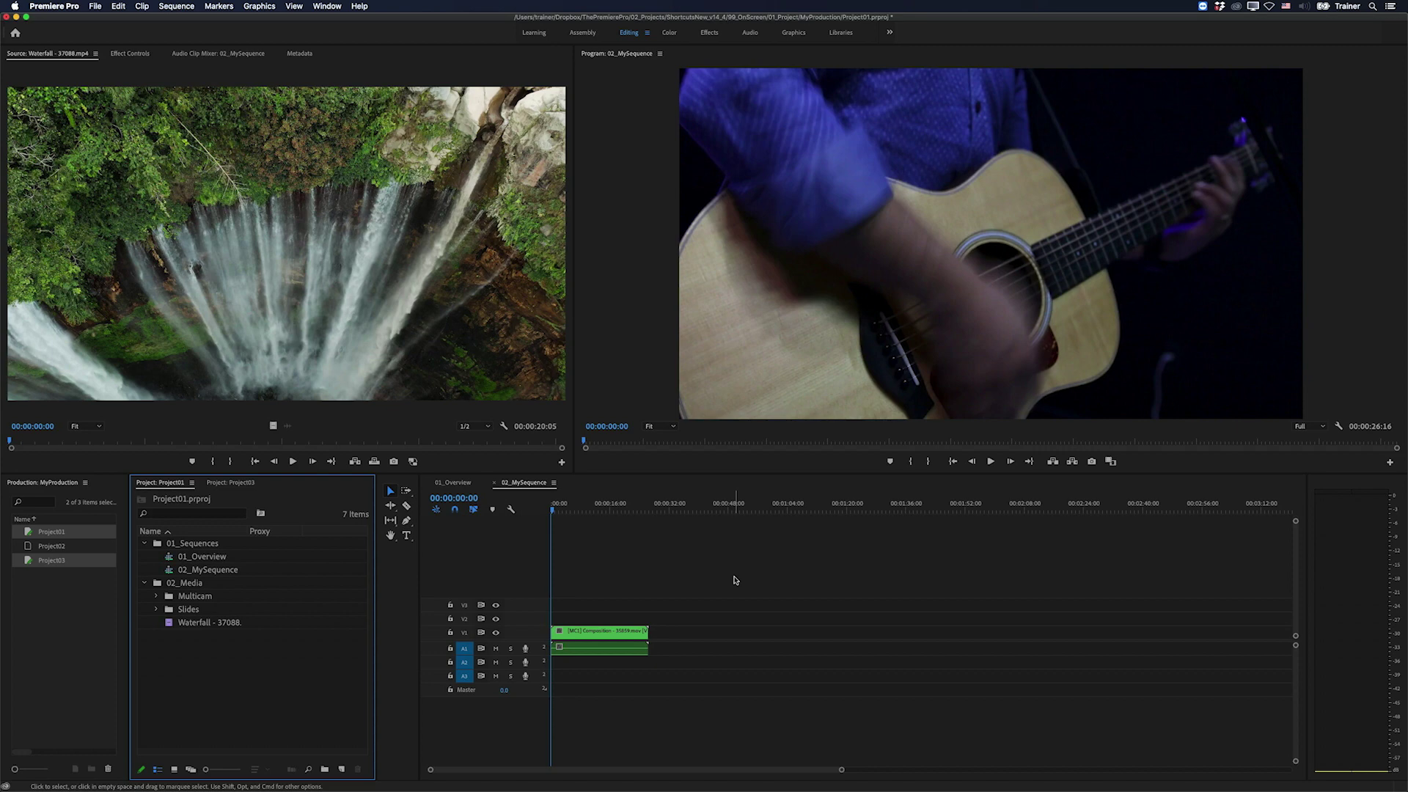
left_click(644, 340)
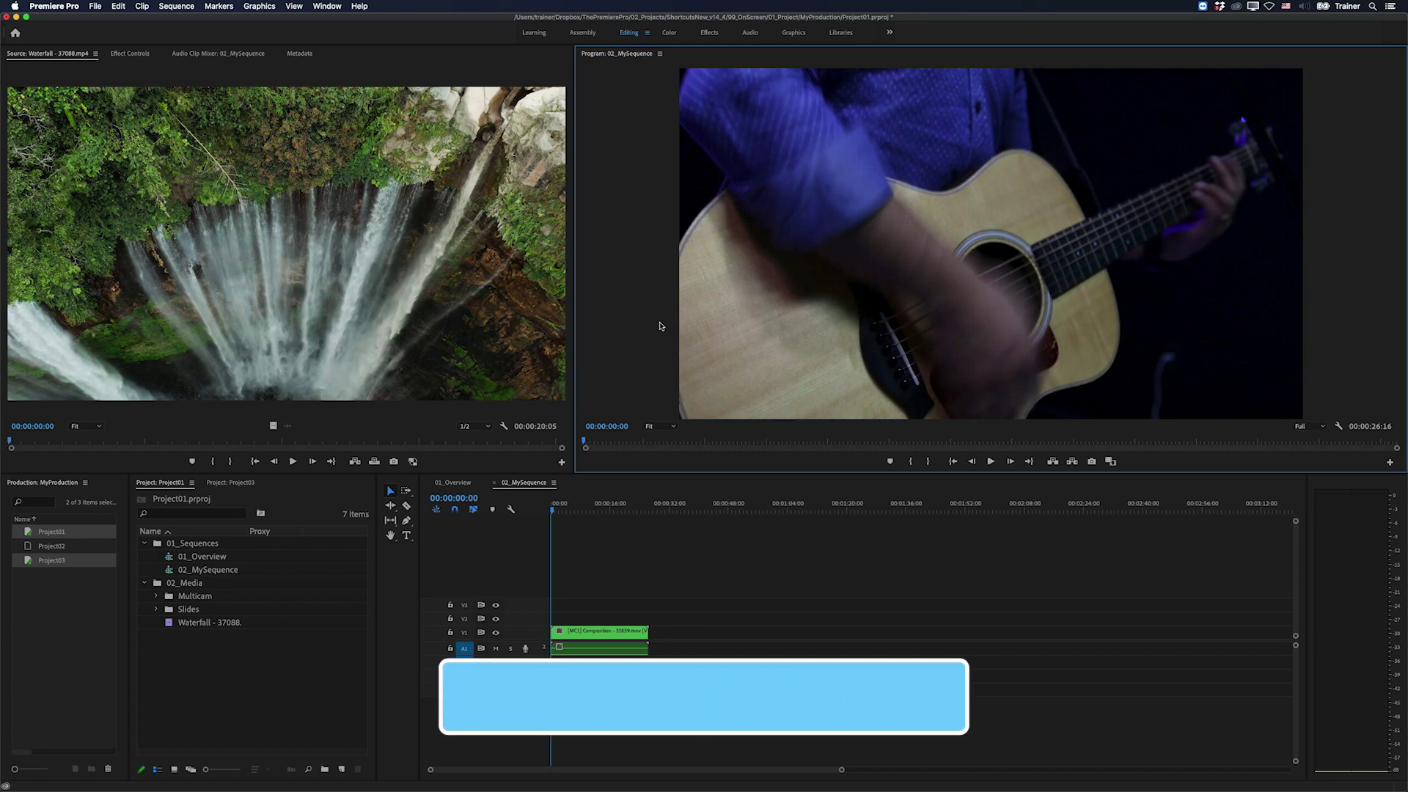
key("shift+0")
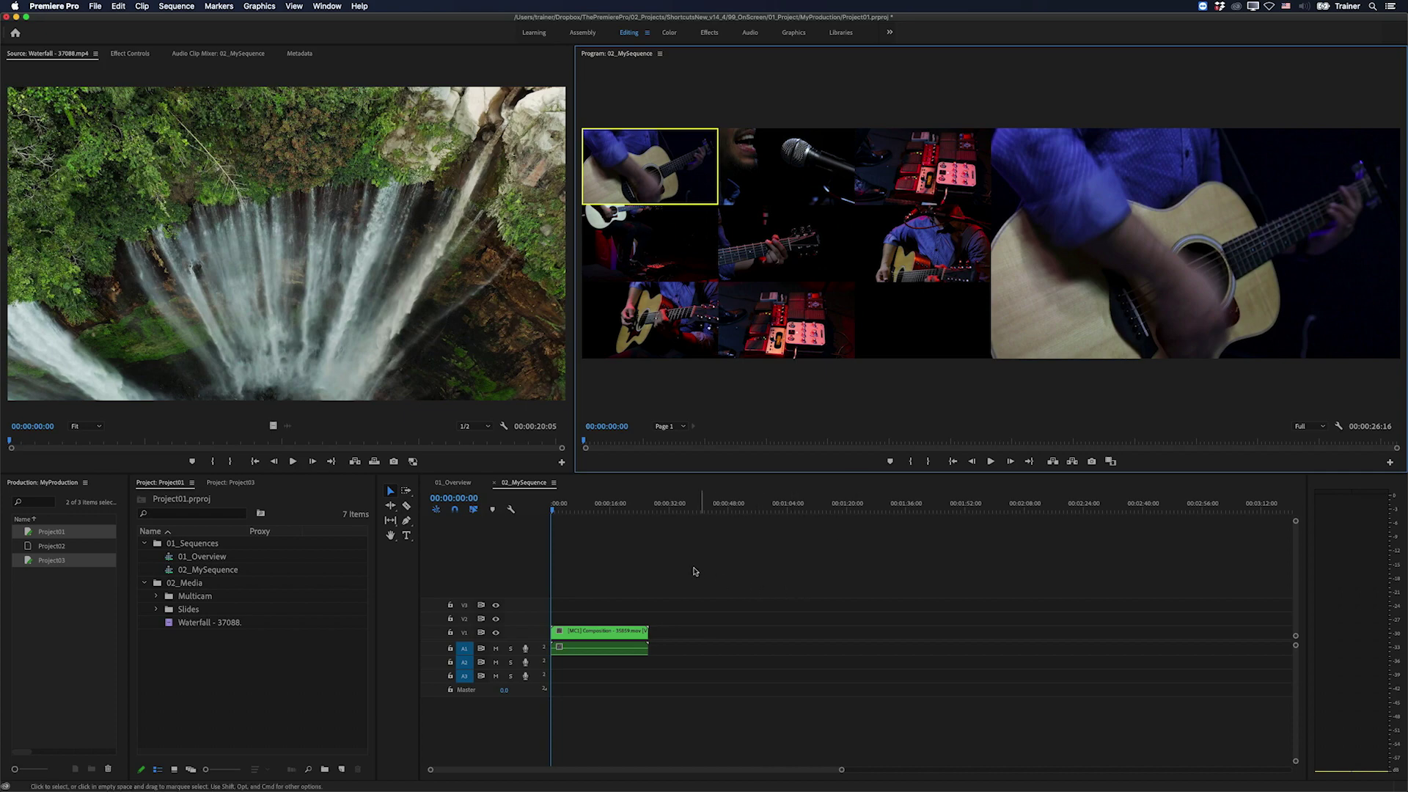
Maximize the multi-camera Program Monitor and play about six seconds of 02_MySequence
key("grave")
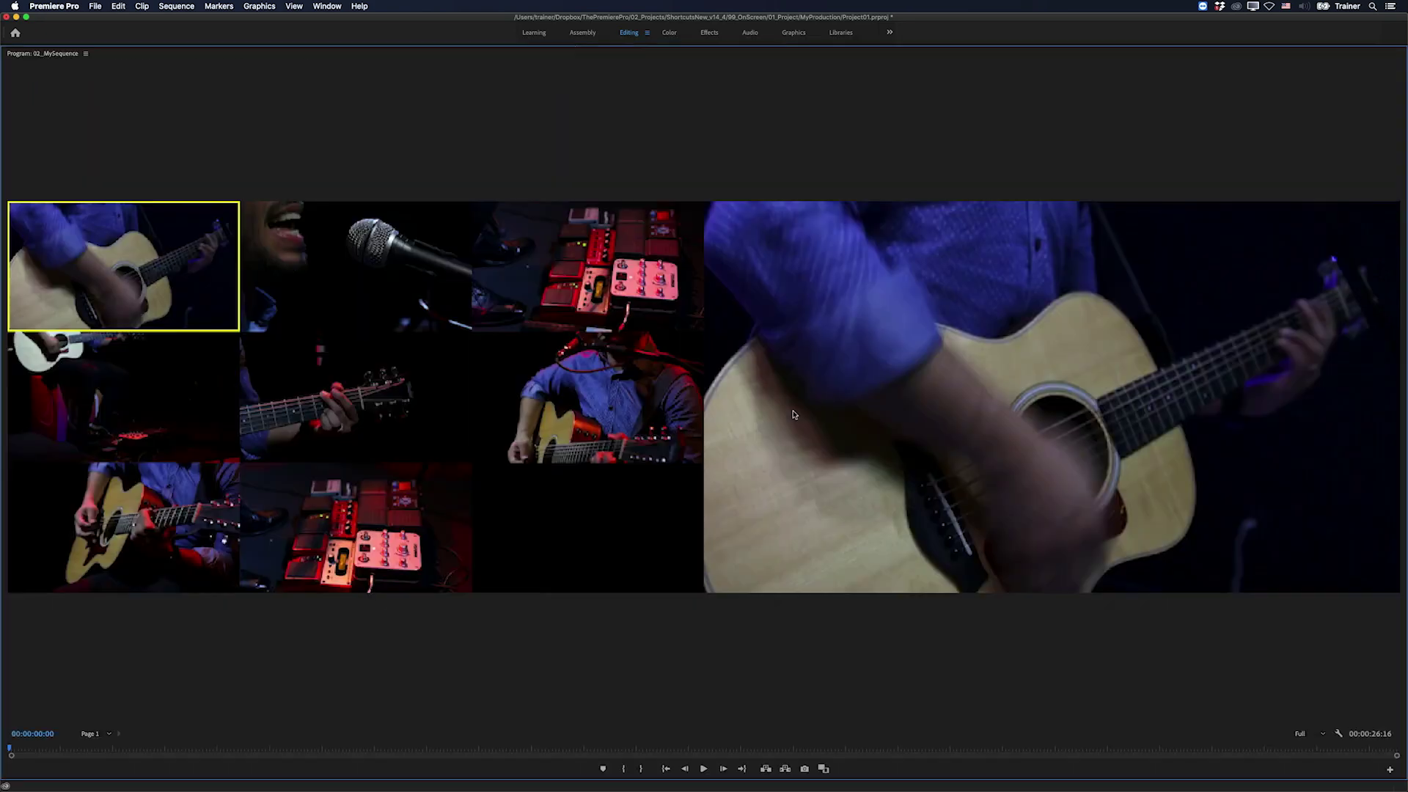
key("space")
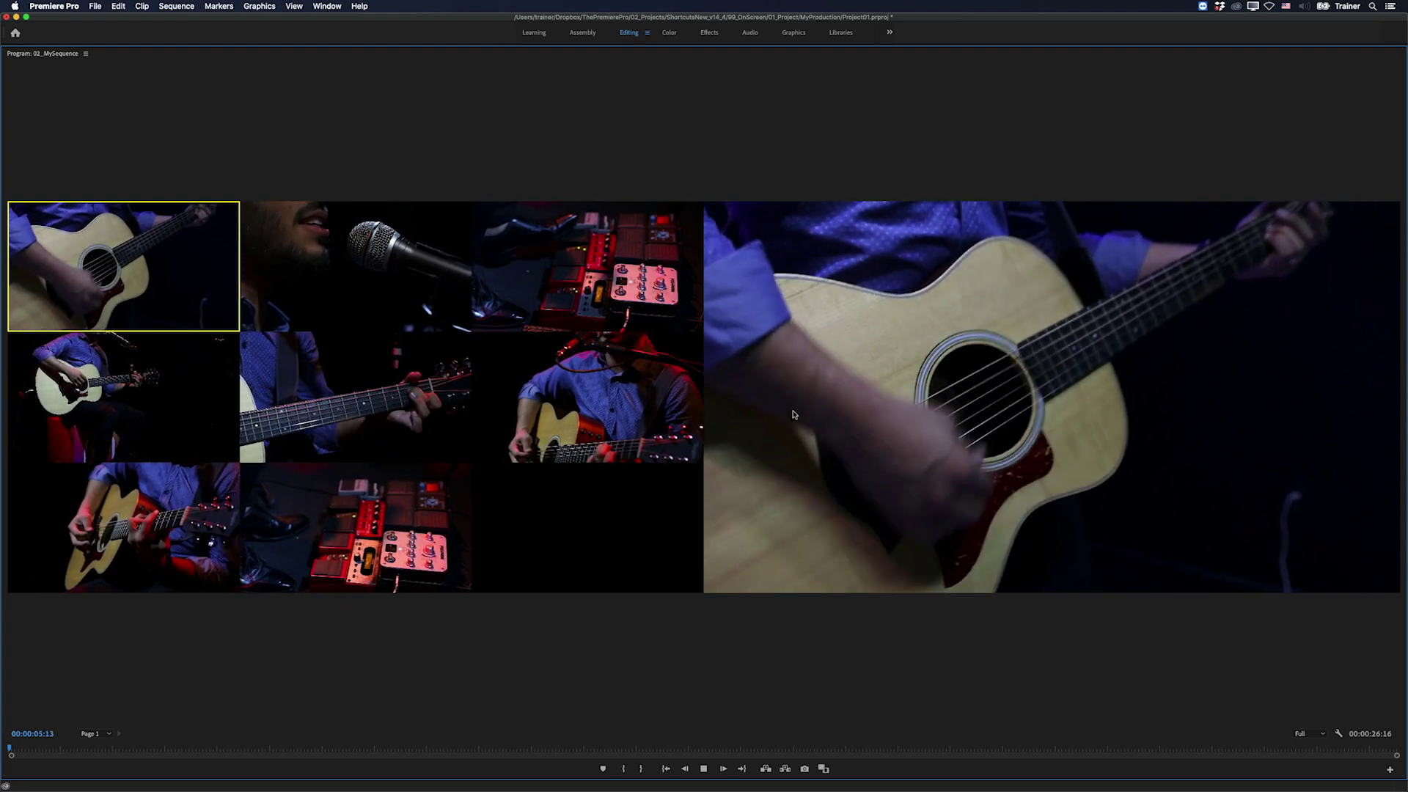
key("space")
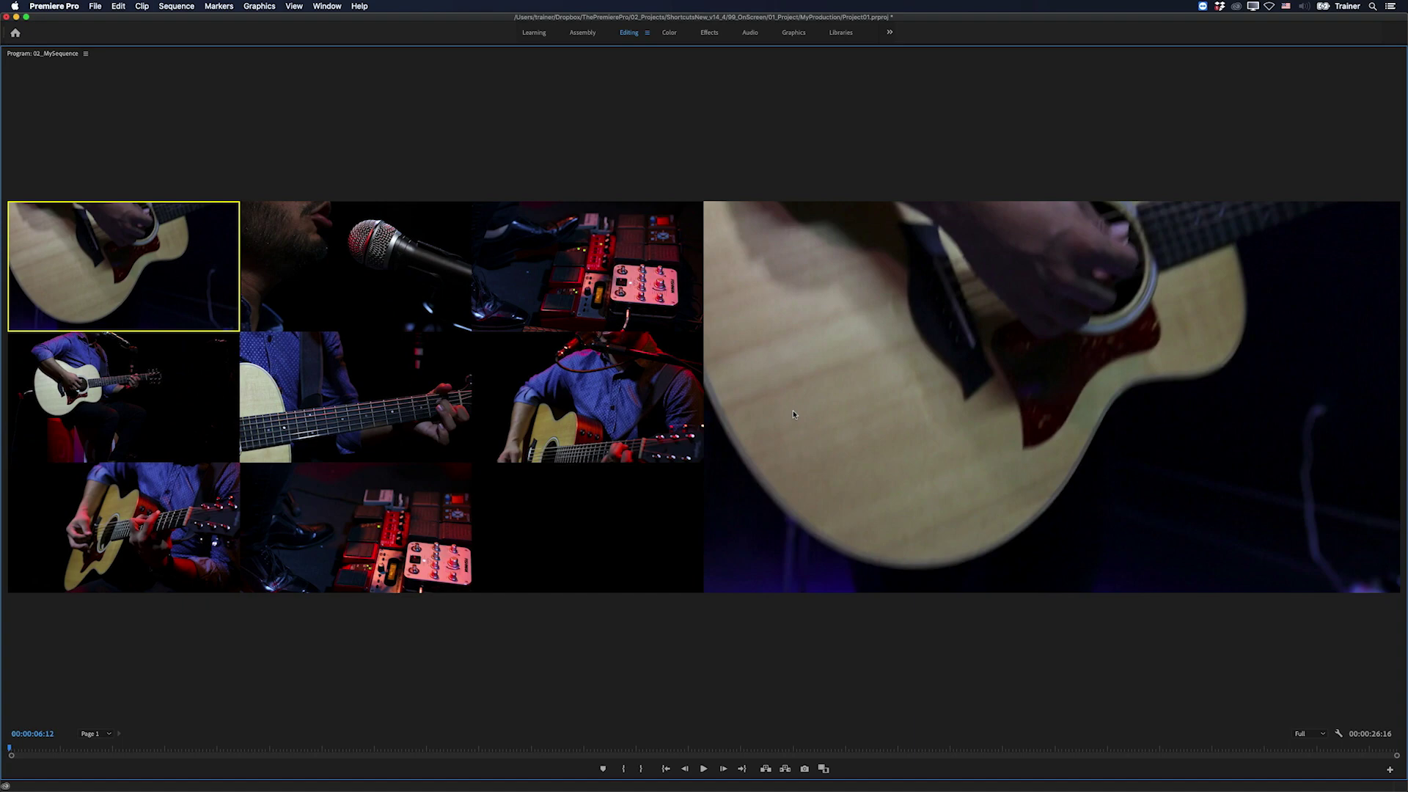
Check Auto-Adjust Multi-Camera Playback Quality, replay from the start, then restore the layout
left_click(1339, 734)
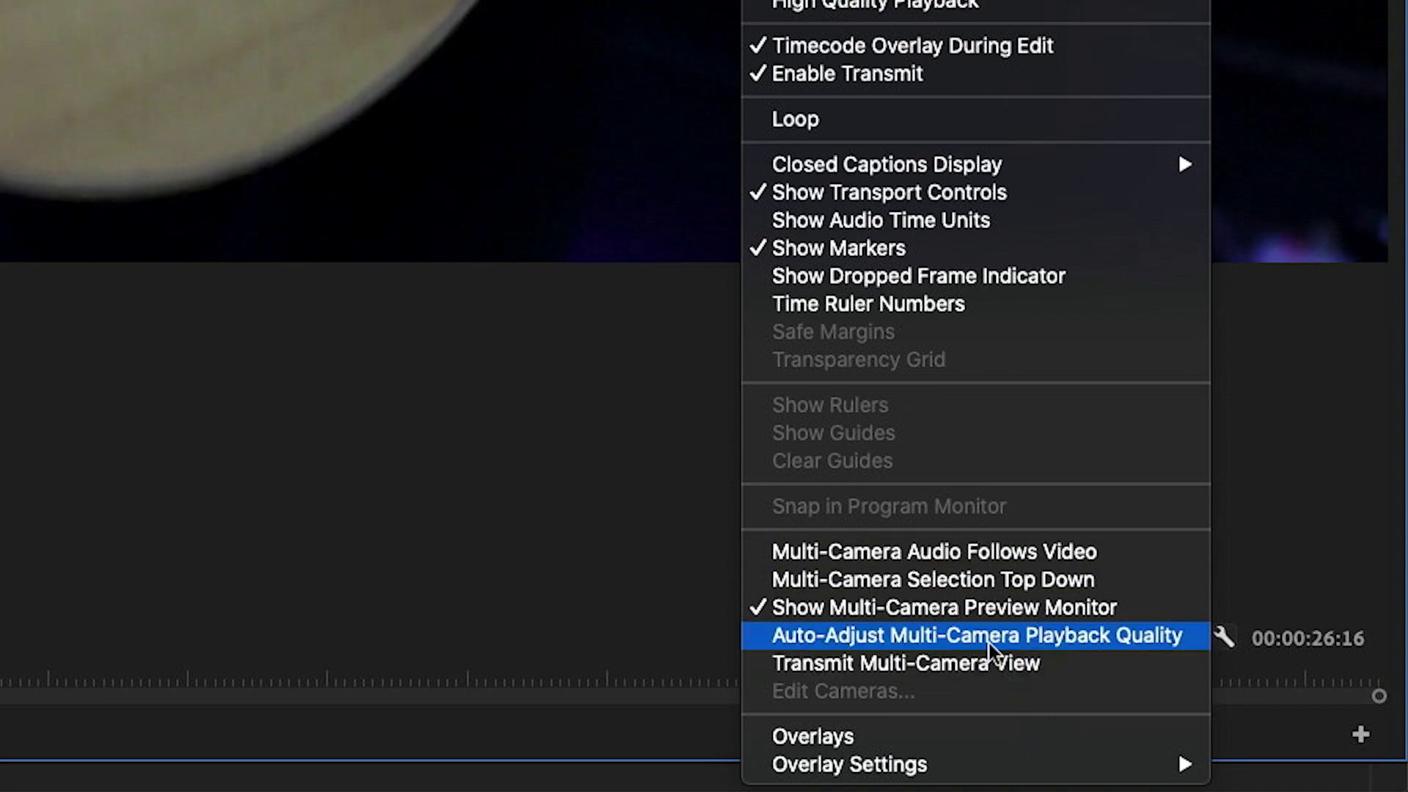
left_click(463, 434)
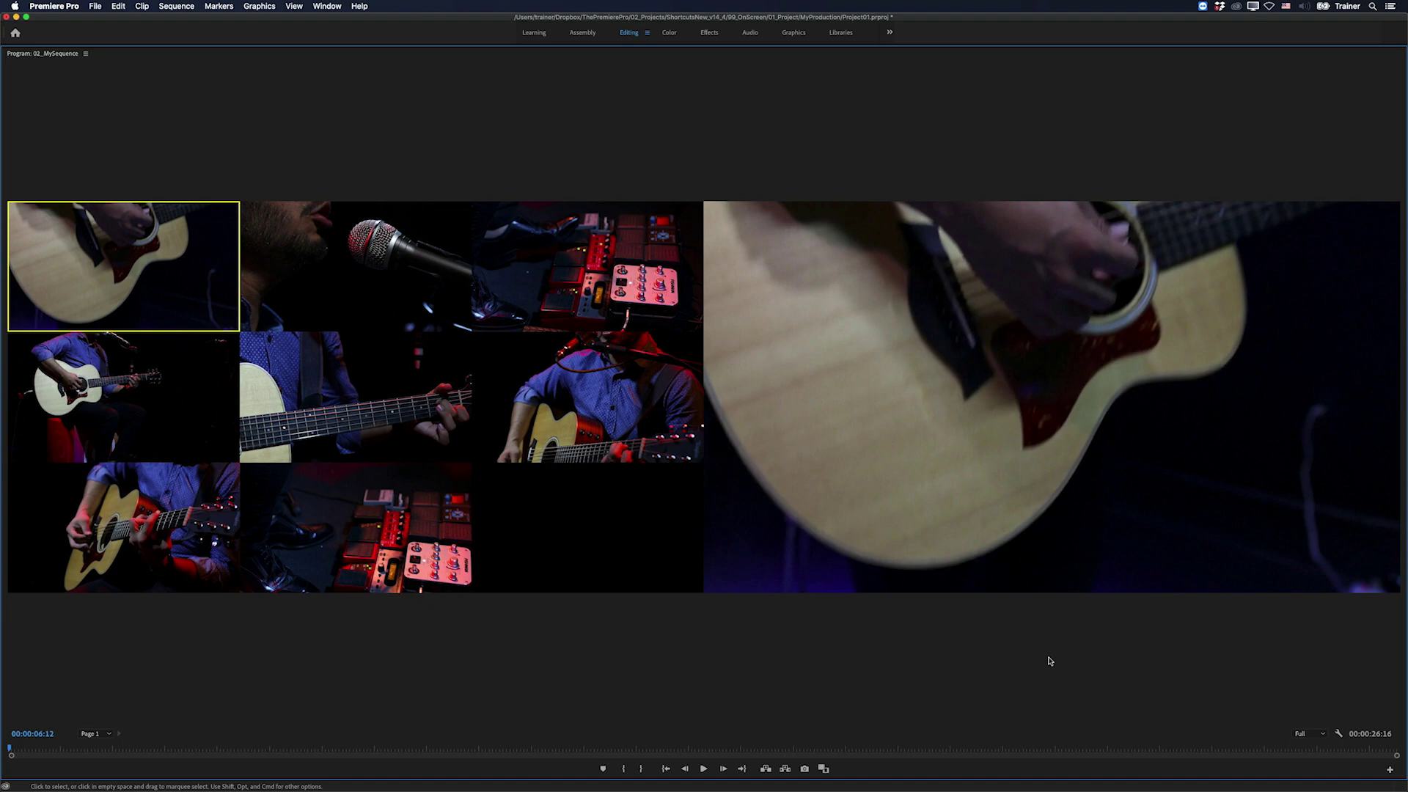
key("Home")
key("space")
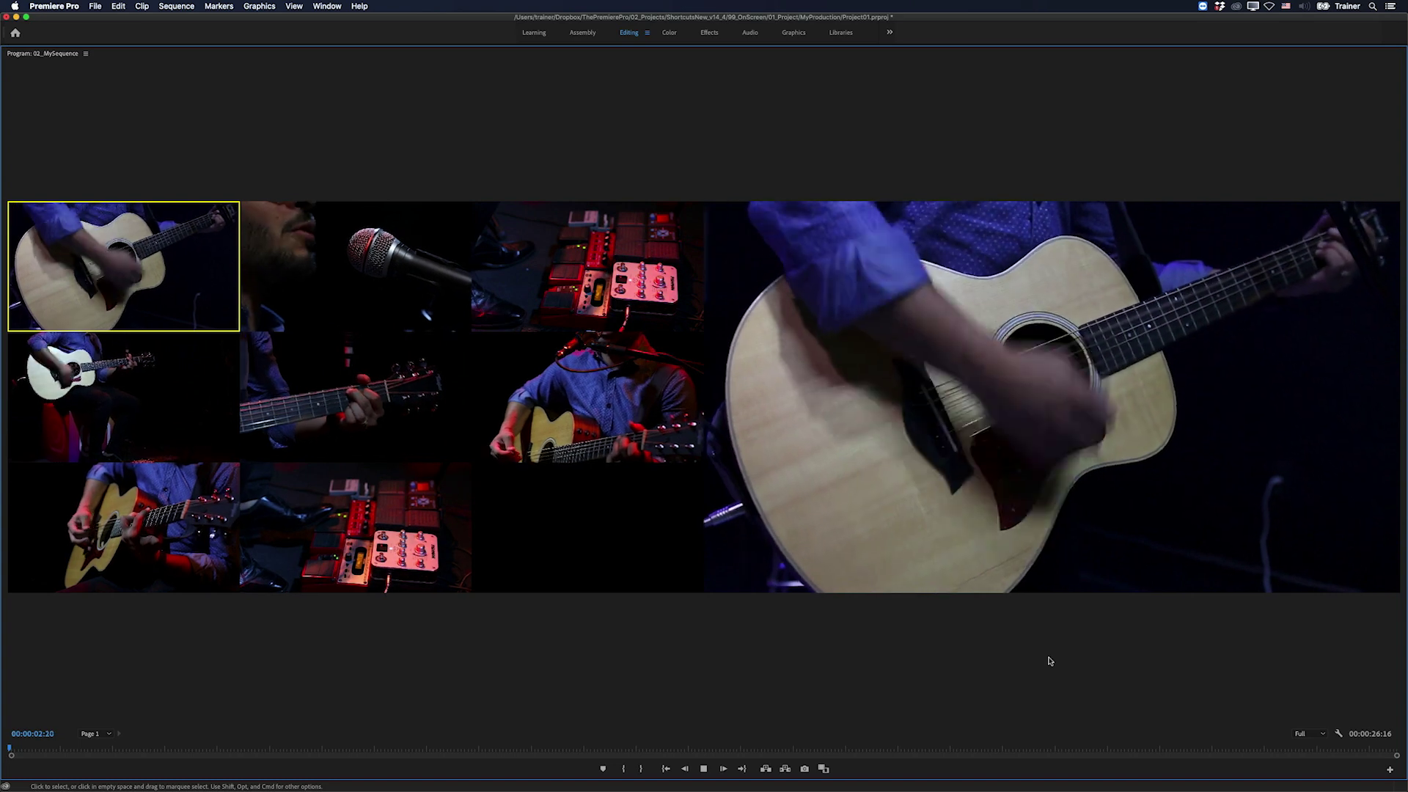
key("space")
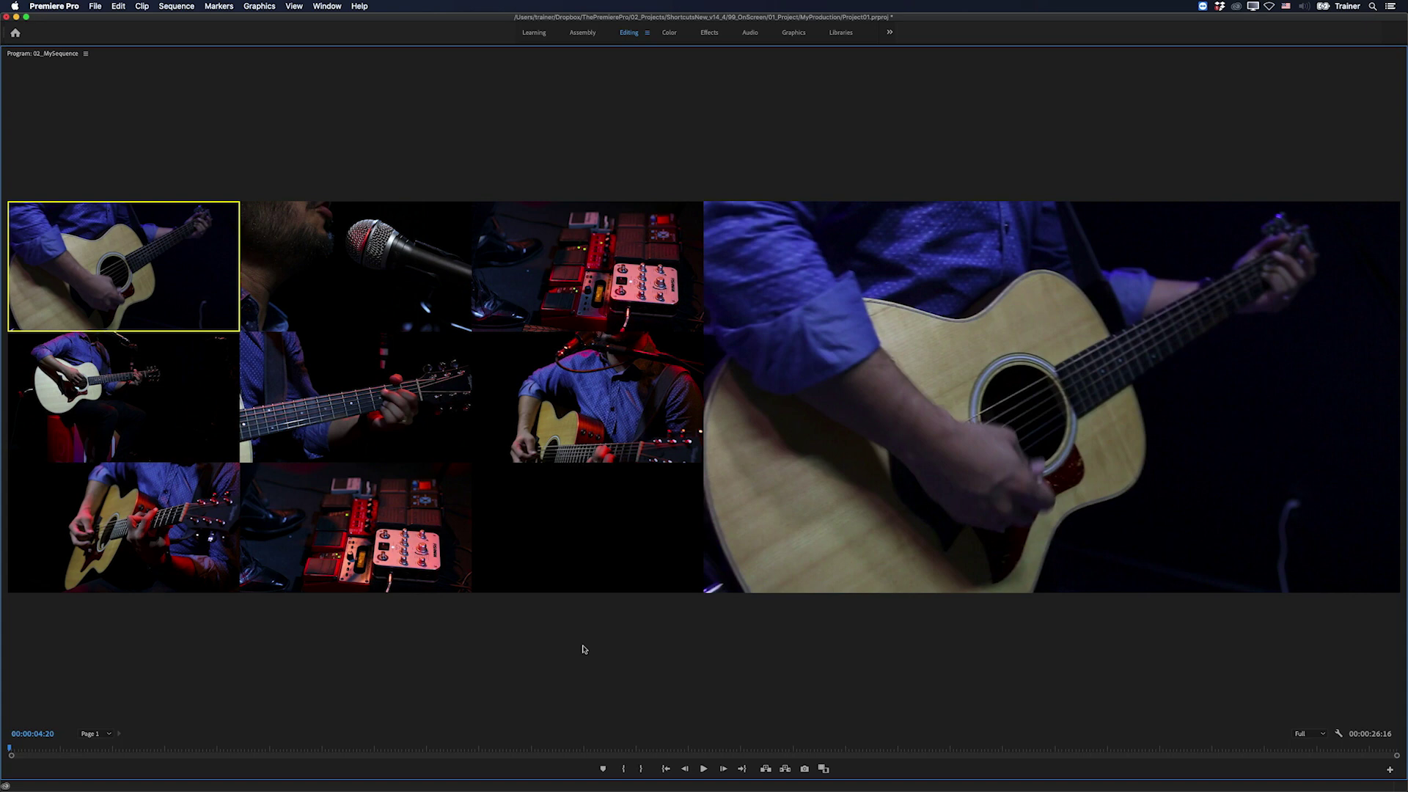
key("grave")
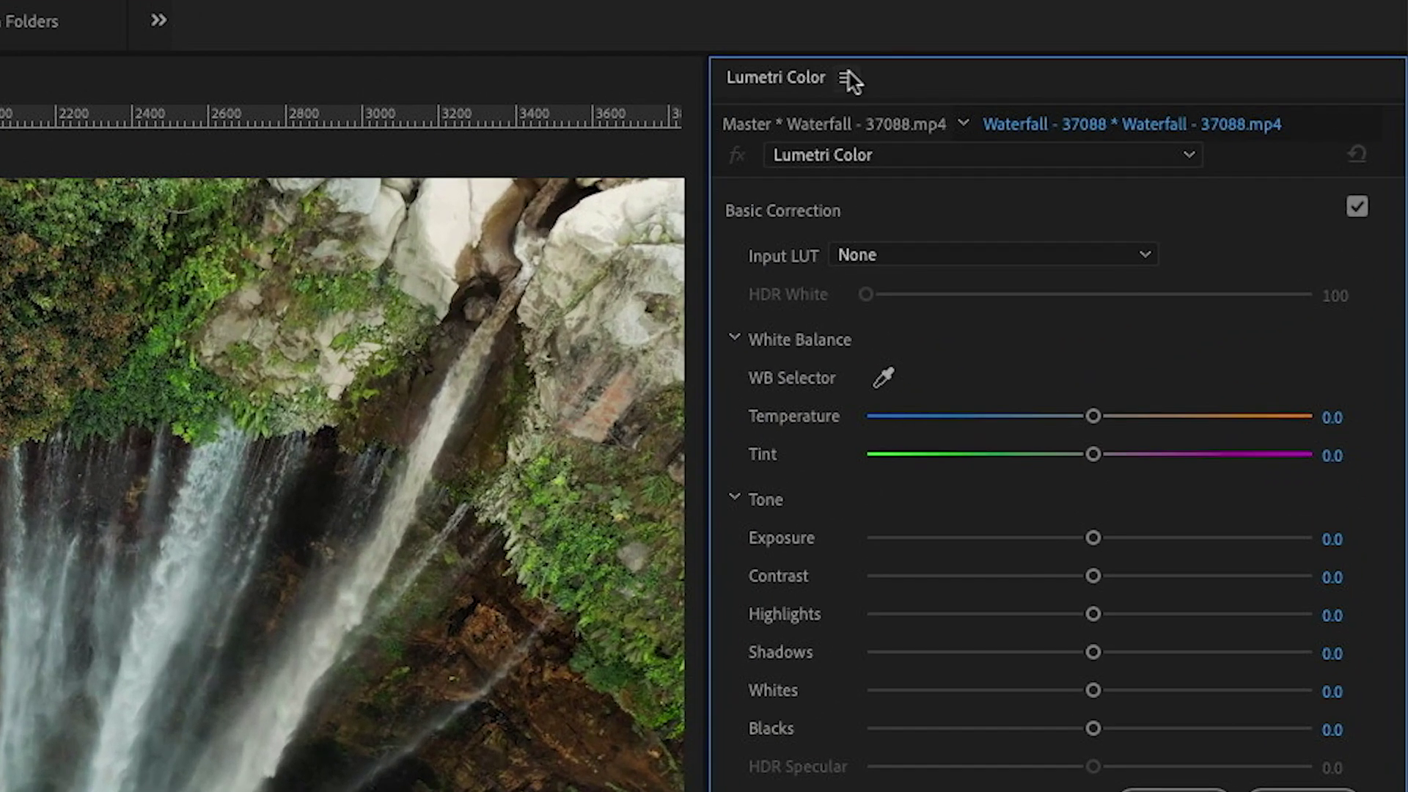
left_click(1196, 53)
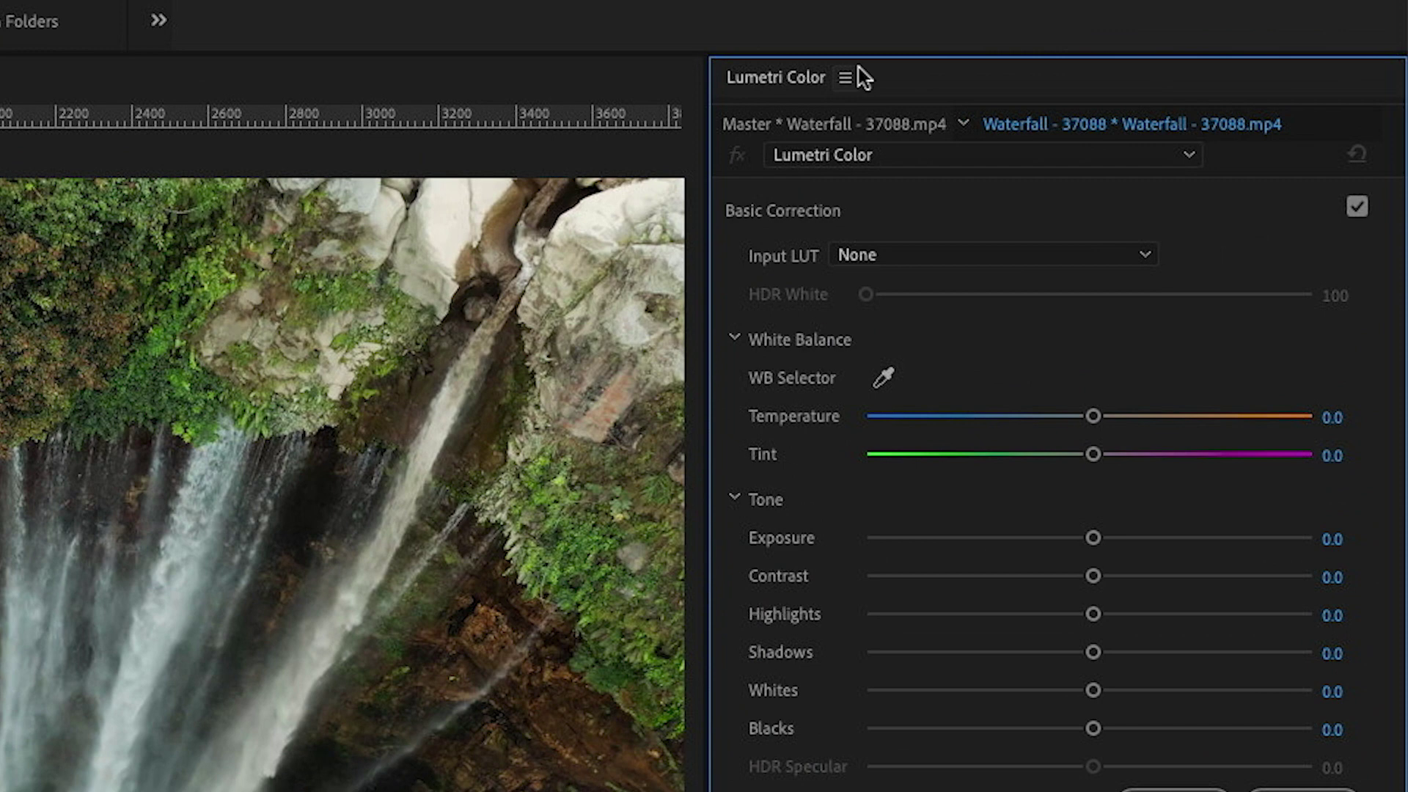
left_click(851, 76)
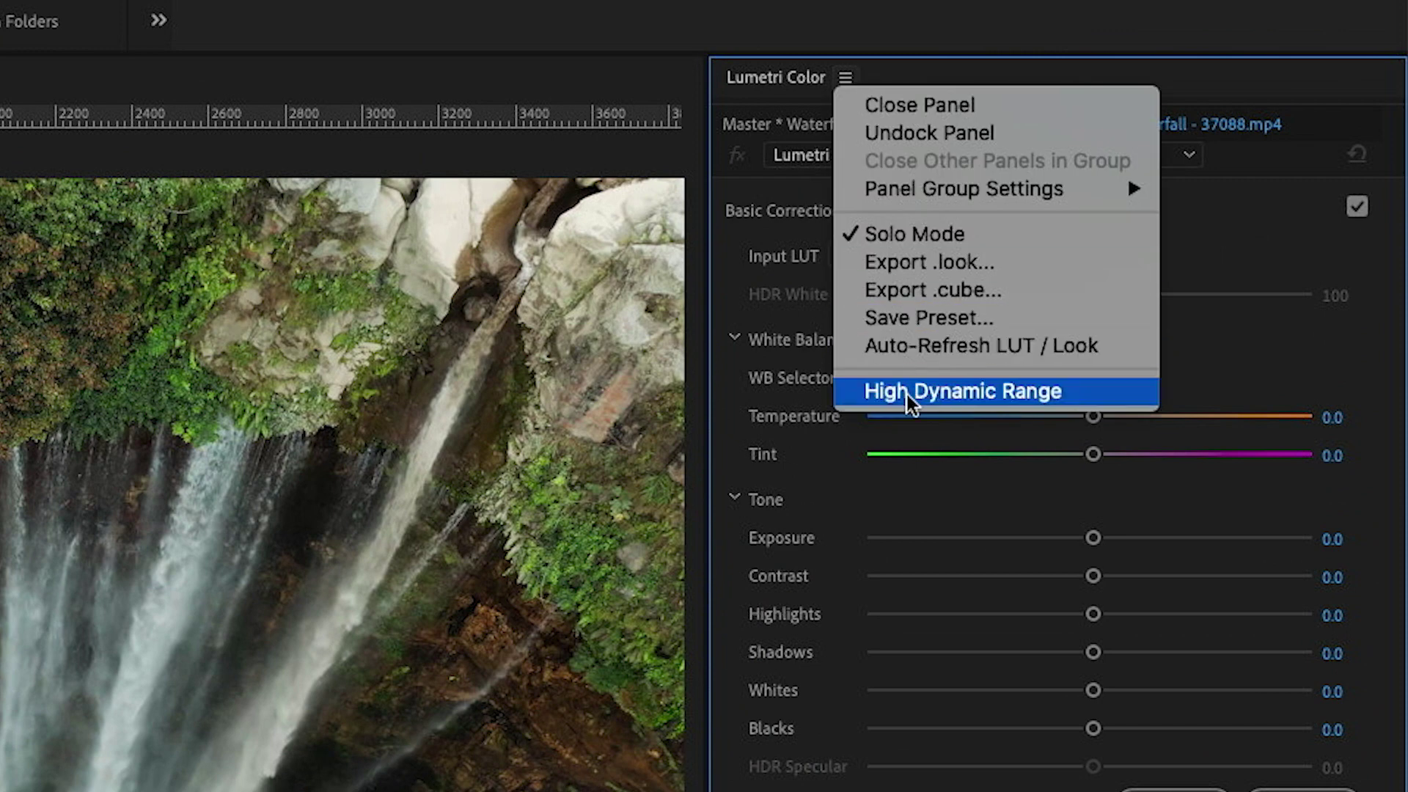